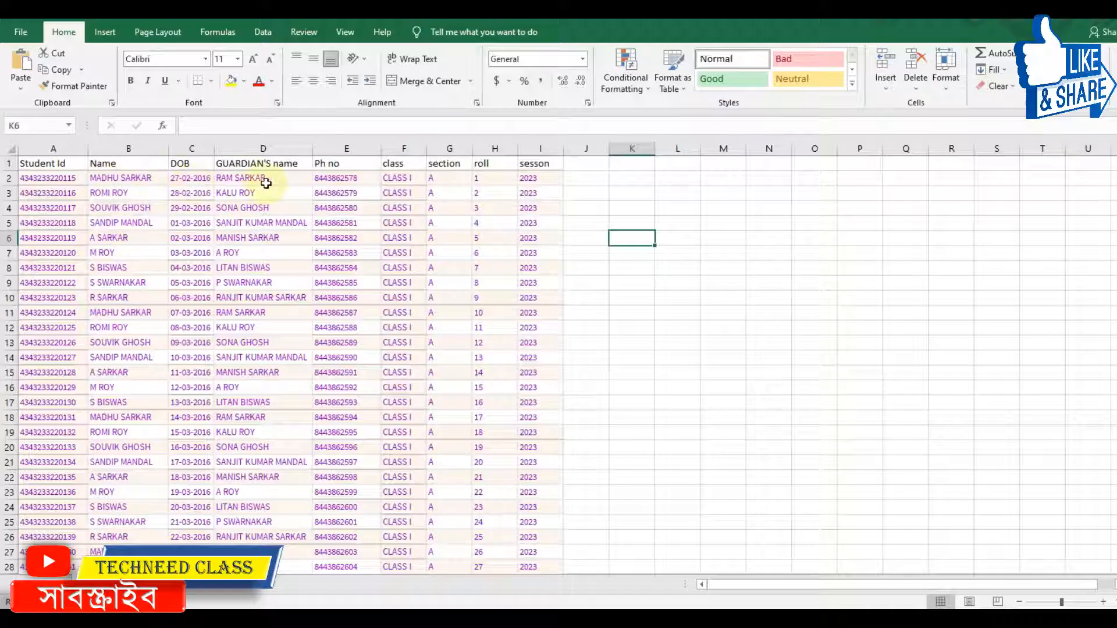
Save the student data workbook to the Desktop under the file name ABC SCHOOL.
scroll(401, 180, "down", 4)
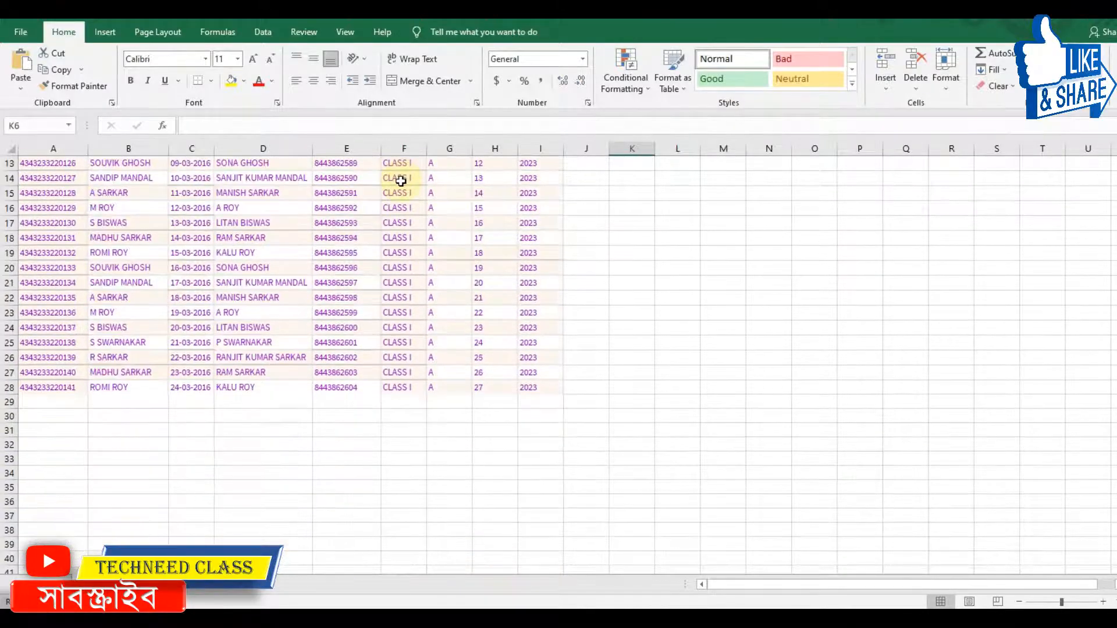
scroll(401, 180, "up", 4)
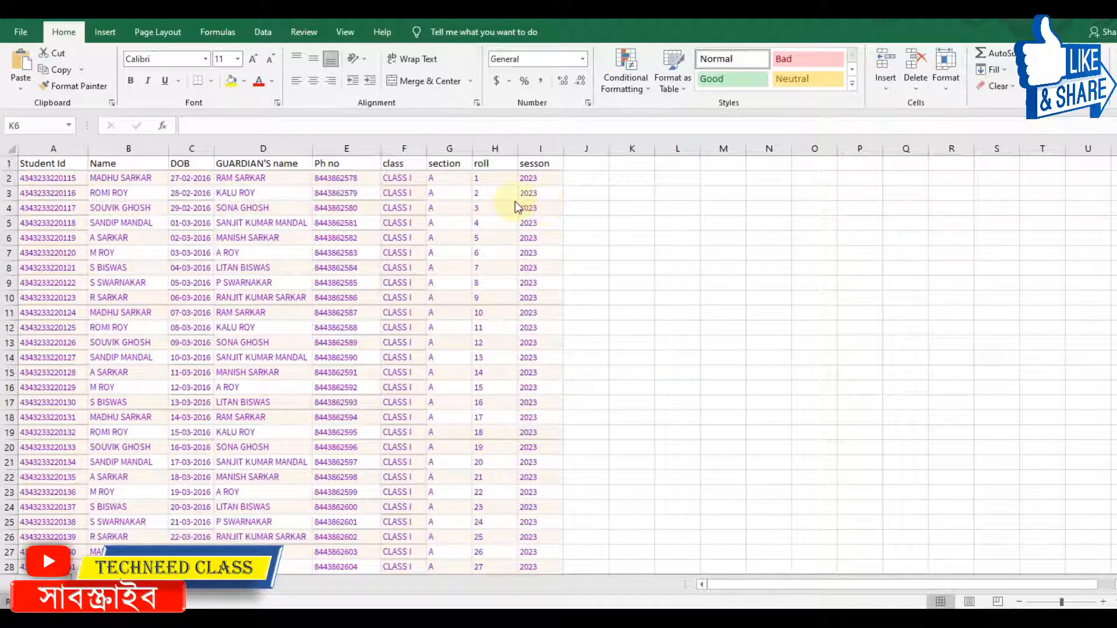
left_click(19, 28)
left_click(19, 30)
left_click(18, 28)
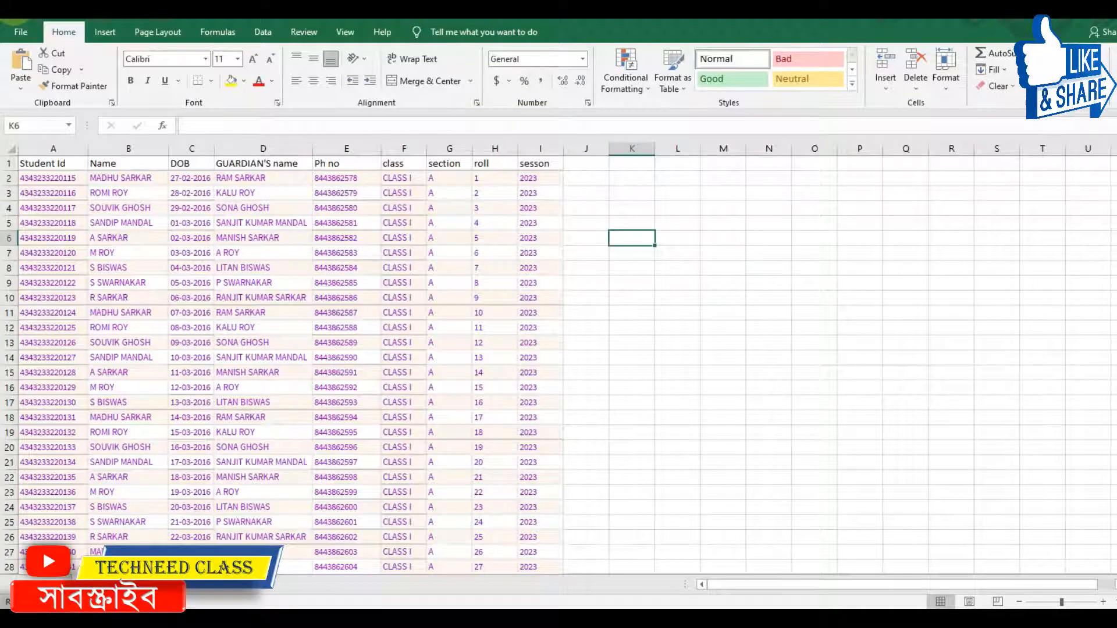
key("ctrl+s")
left_click(527, 329)
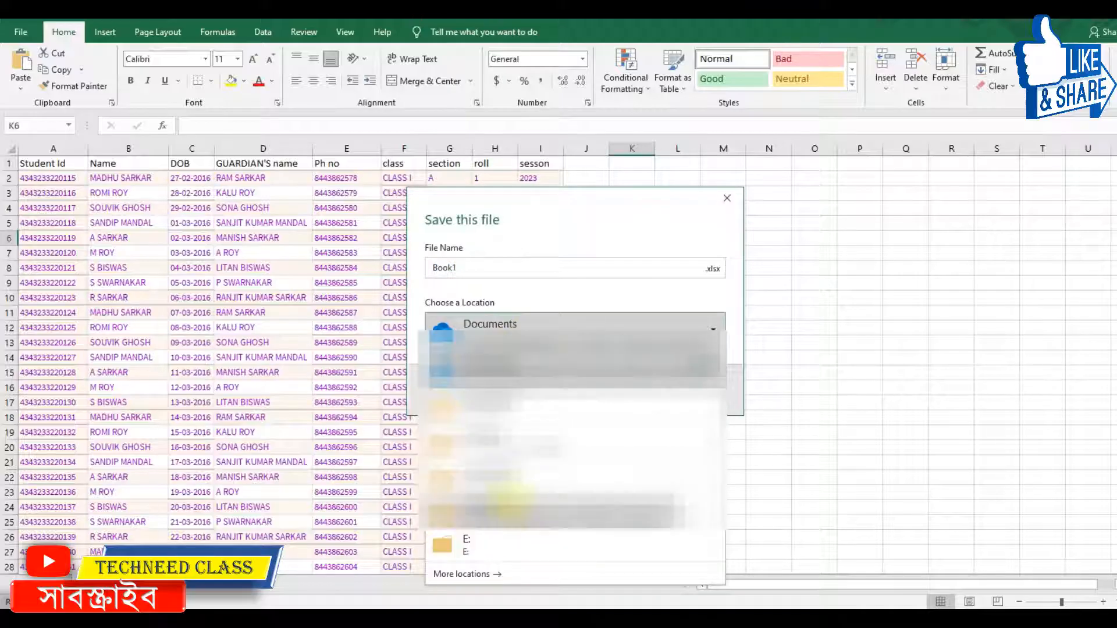
left_click(506, 509)
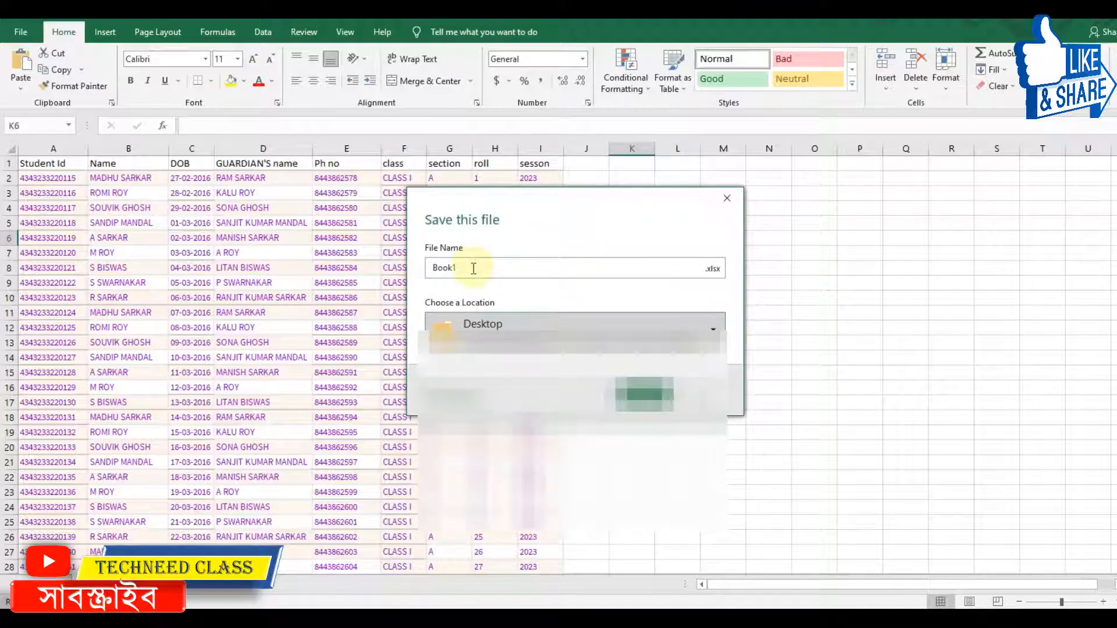
left_click_drag(425, 267, 488, 266)
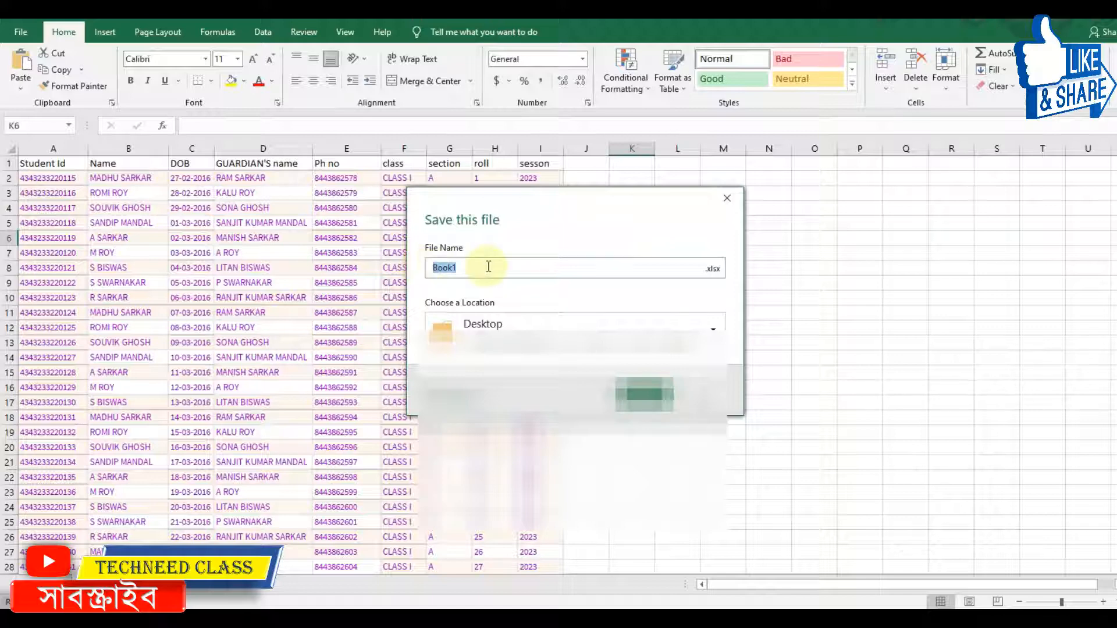
type("ABC")
key("Return")
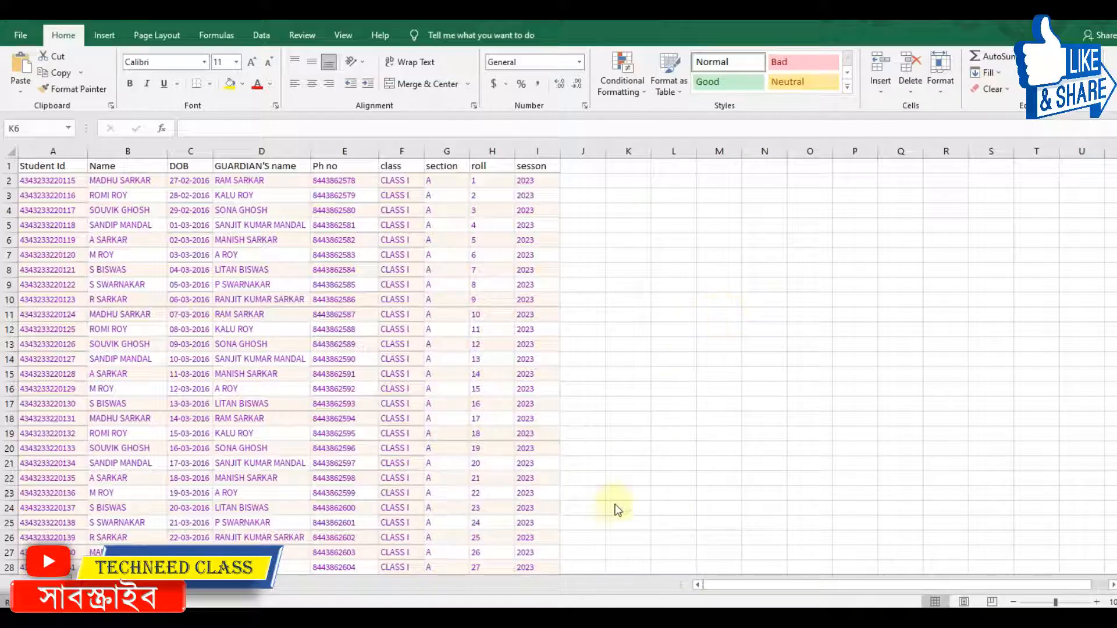
Switch to the ID card document in Word and start a Labels mail merge with the Microsoft 1/2 Letter label.
left_click(576, 611)
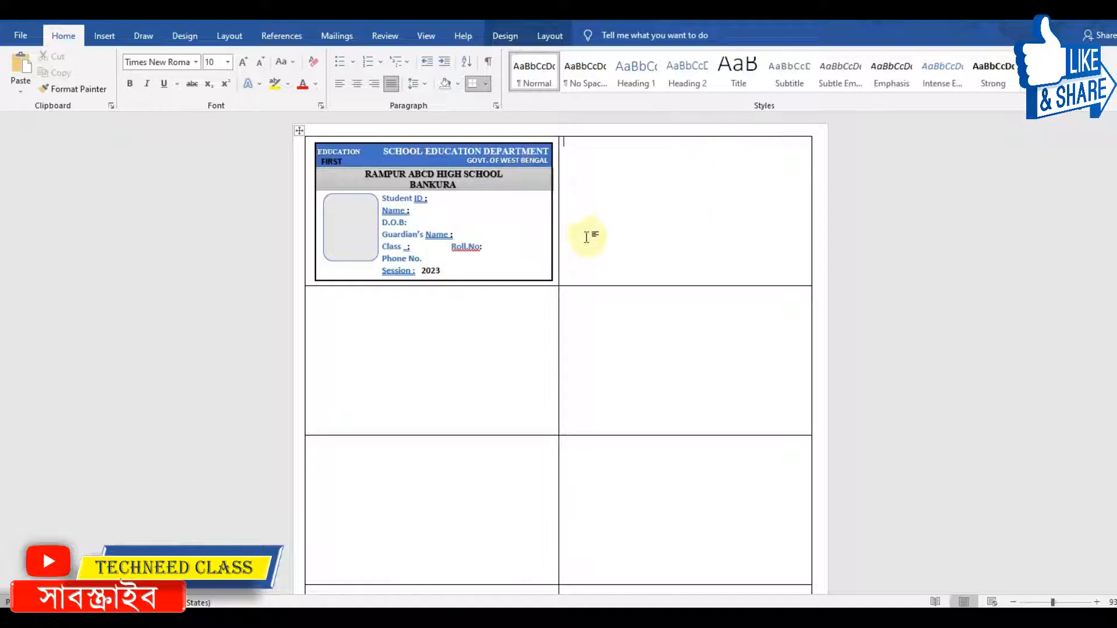
scroll(652, 496, "down", 5)
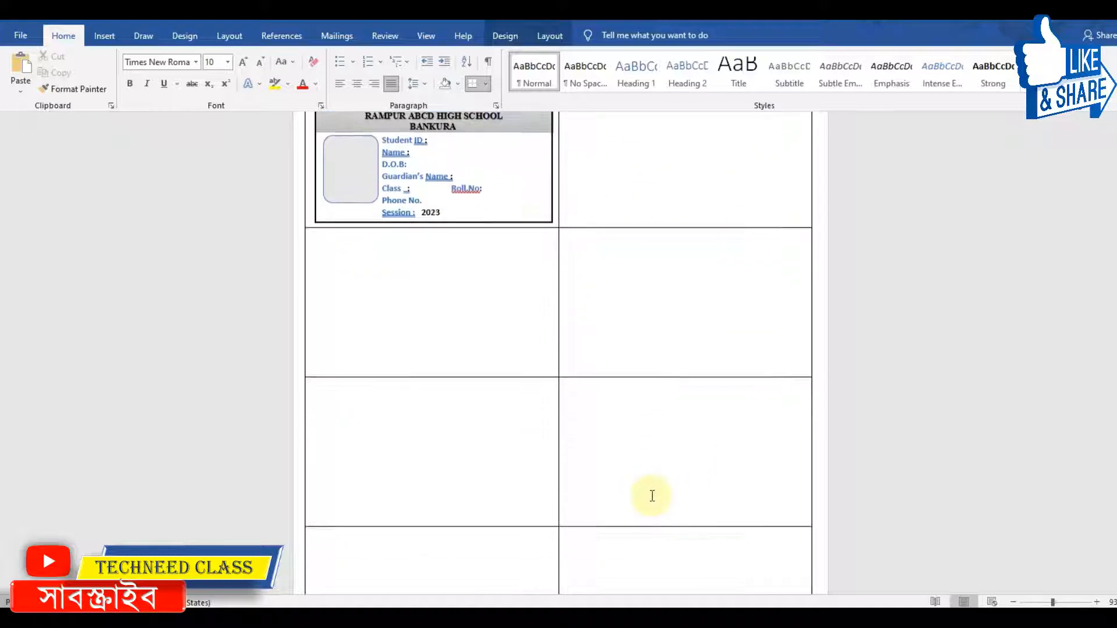
scroll(652, 496, "up", 5)
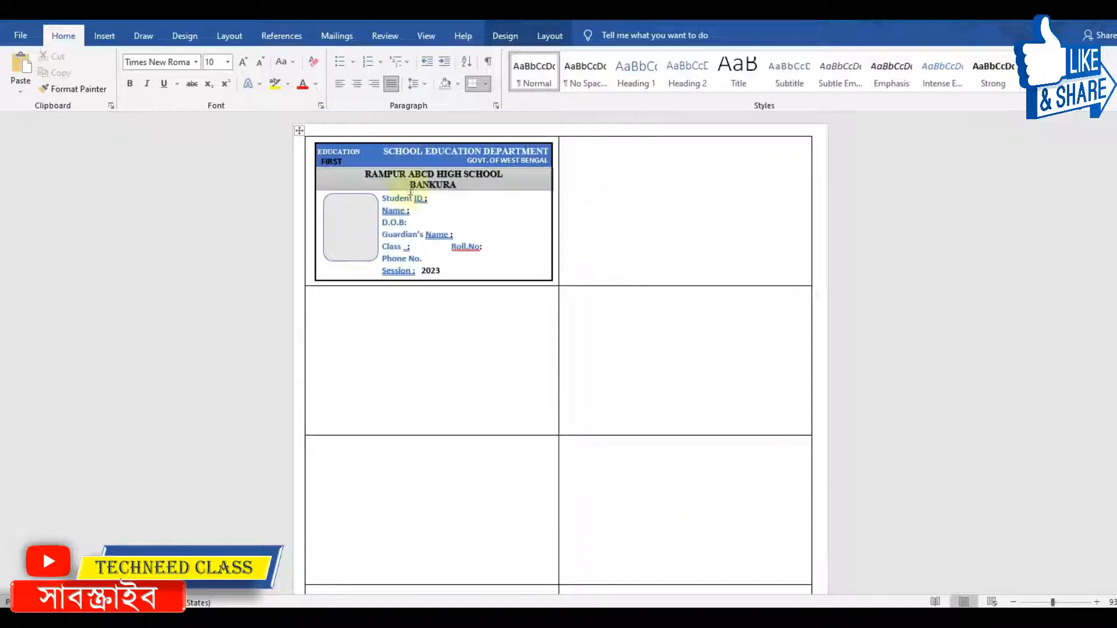
left_click(593, 216)
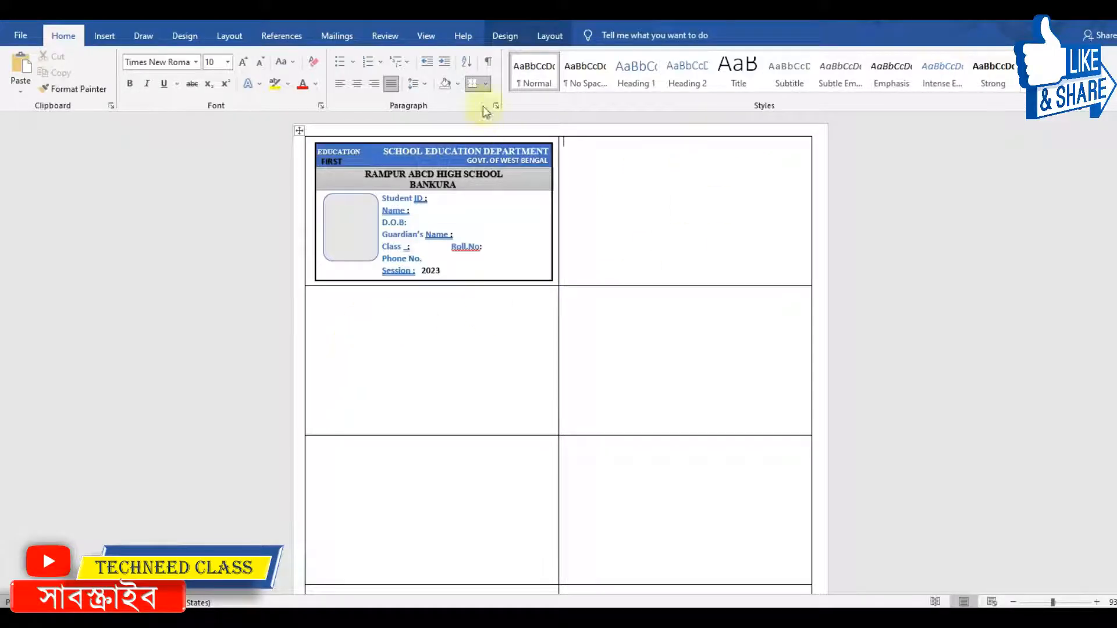
left_click(337, 39)
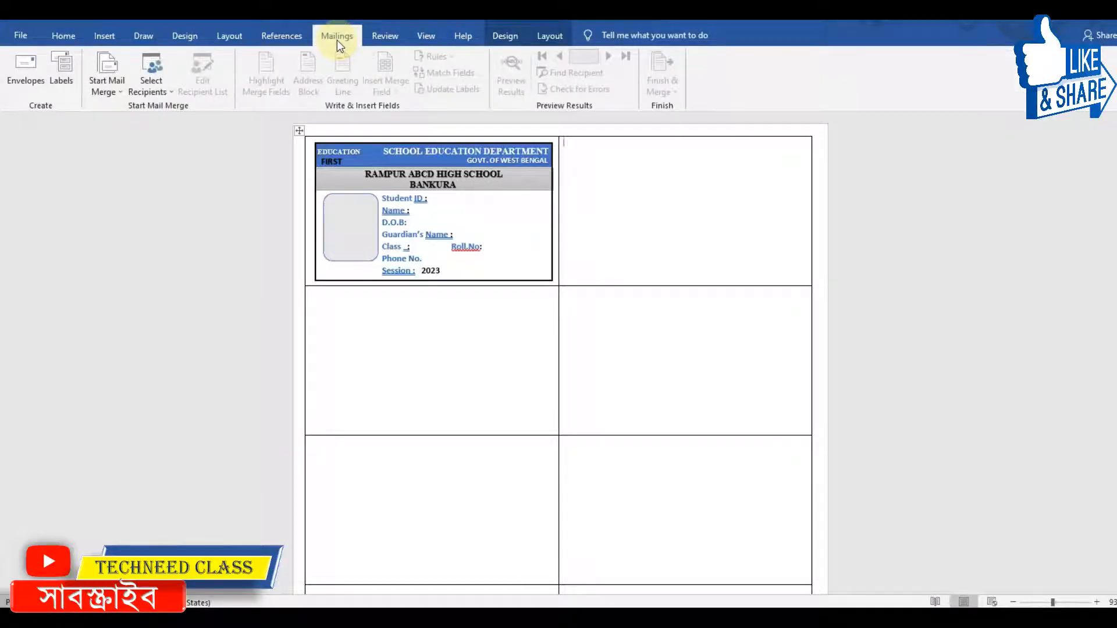
left_click(109, 91)
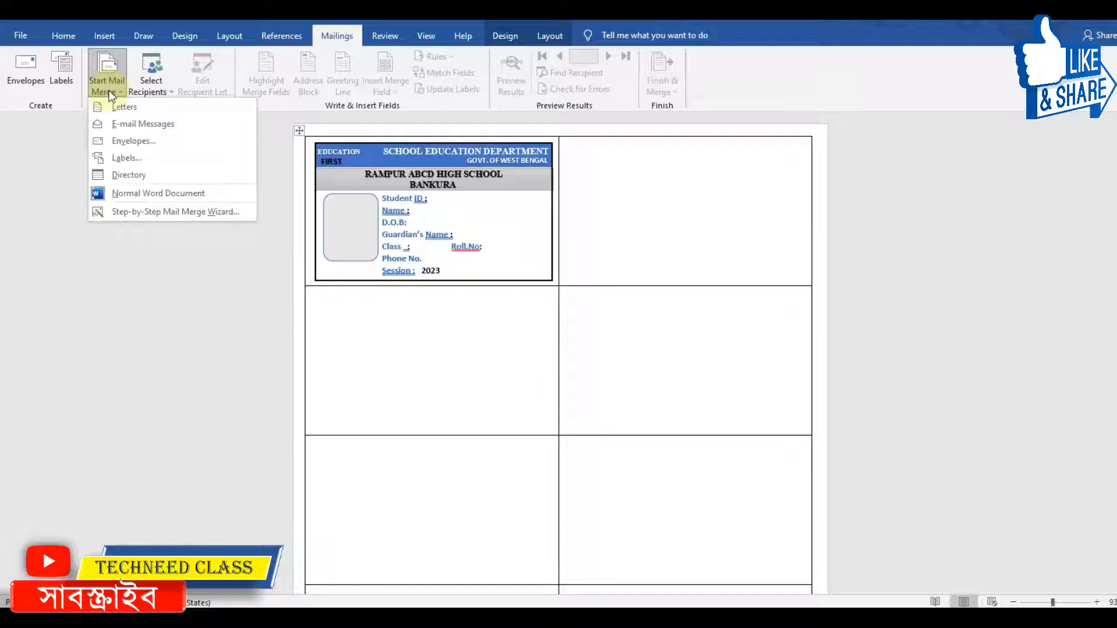
left_click(135, 157)
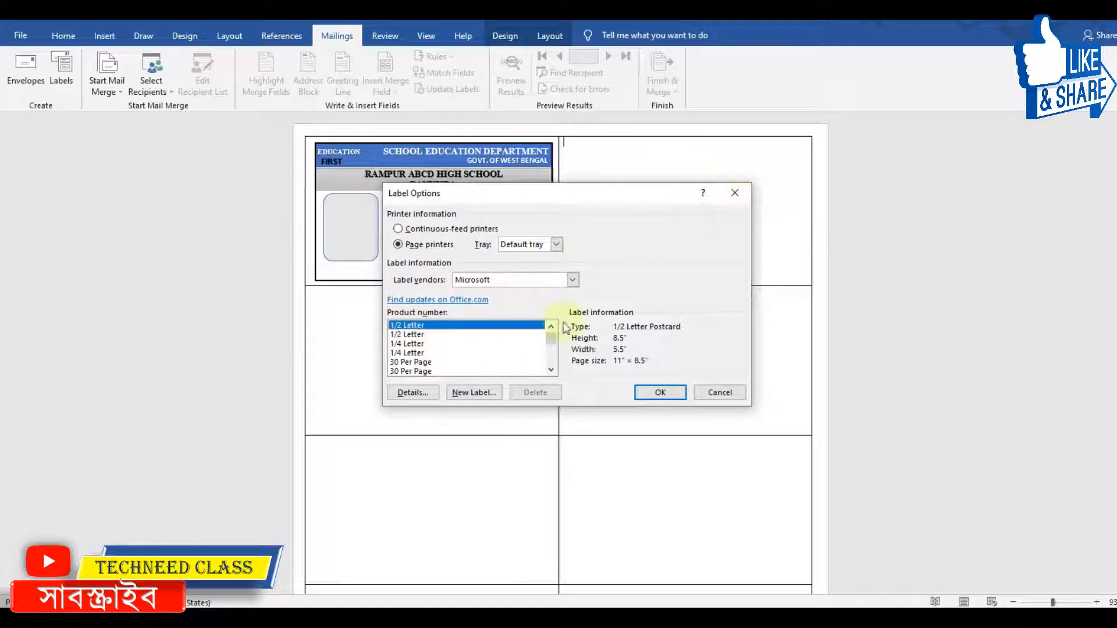
left_click(661, 392)
left_click(541, 353)
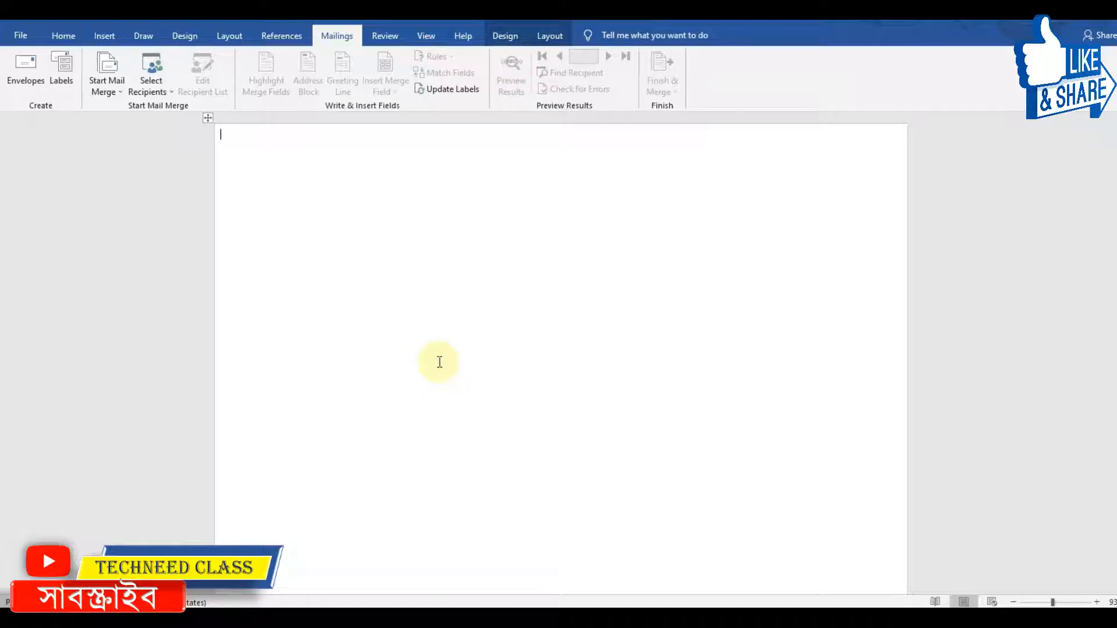
Undo the clearing of the card table and update the labels to copy the first ID card into every cell.
key("ctrl+z")
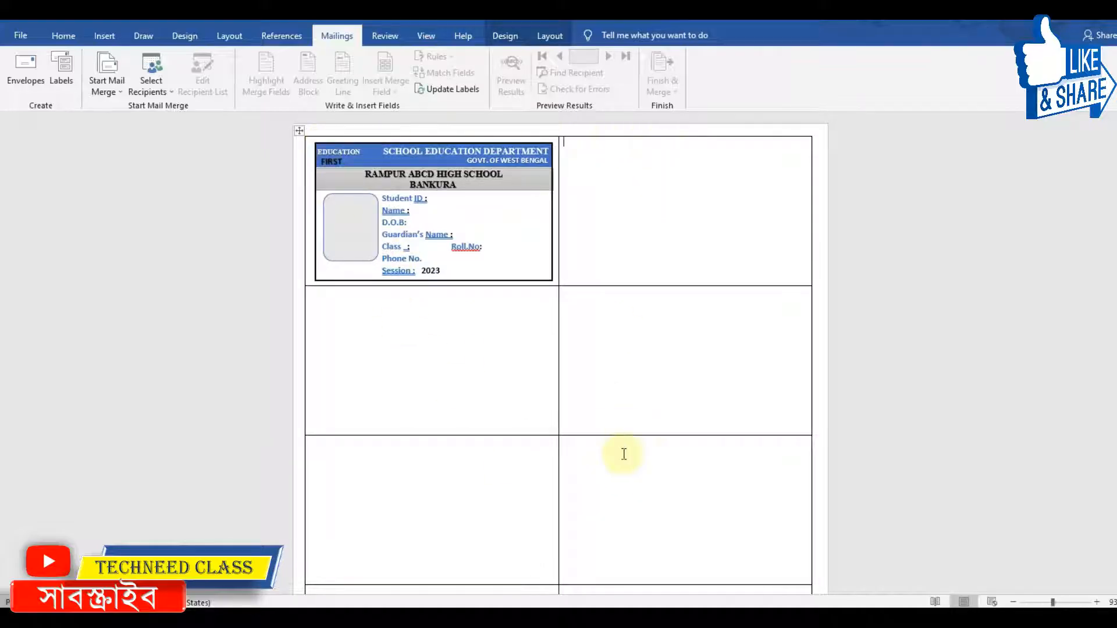
left_click(443, 91)
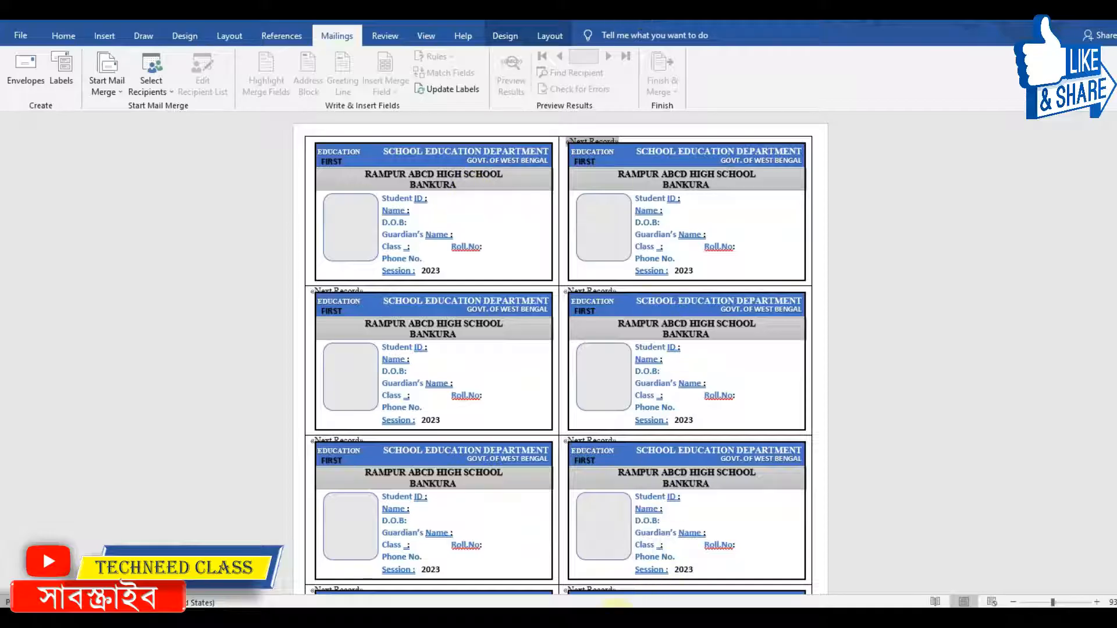
Use Sheet1$ of ABC SCHOOL.xlsx on the Desktop as the existing recipient list, with its first row as column headers.
left_click(617, 618)
left_click(146, 85)
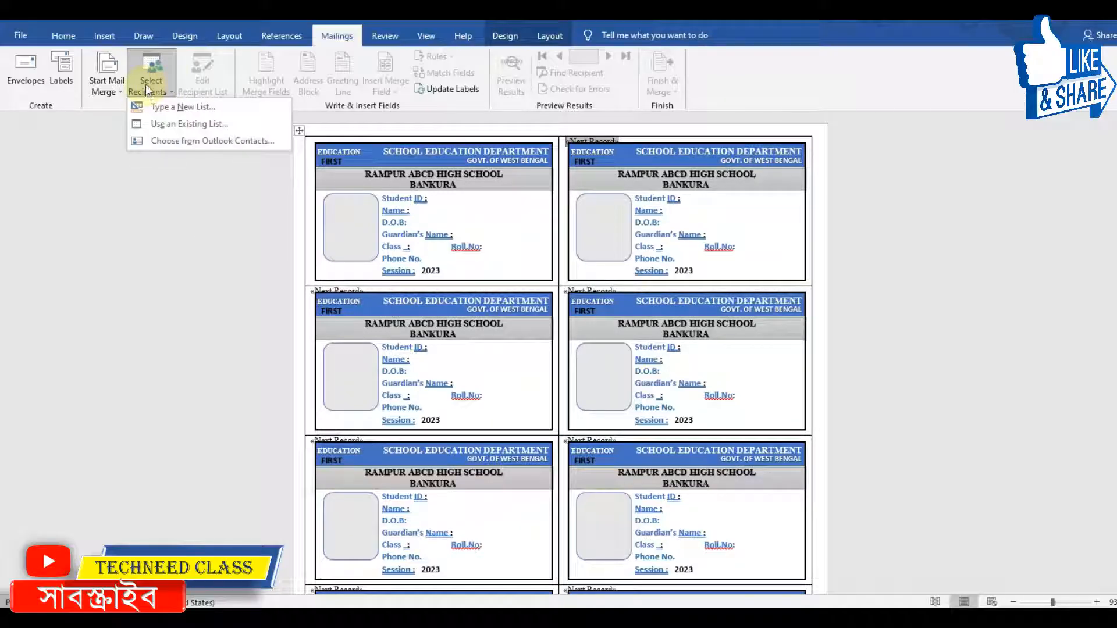
left_click(165, 124)
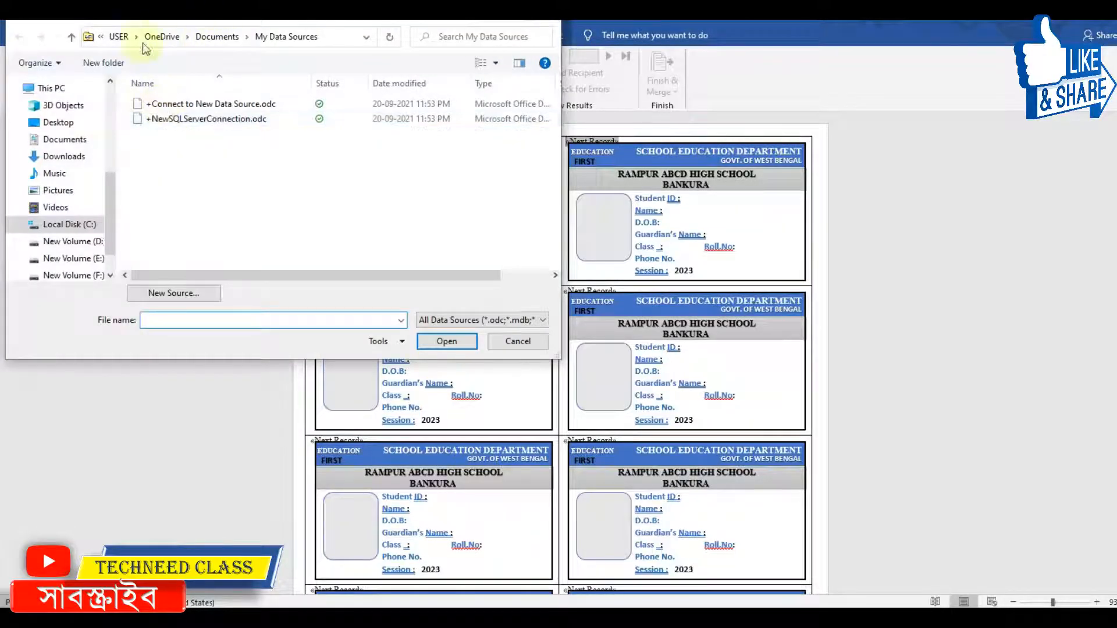
left_click(71, 124)
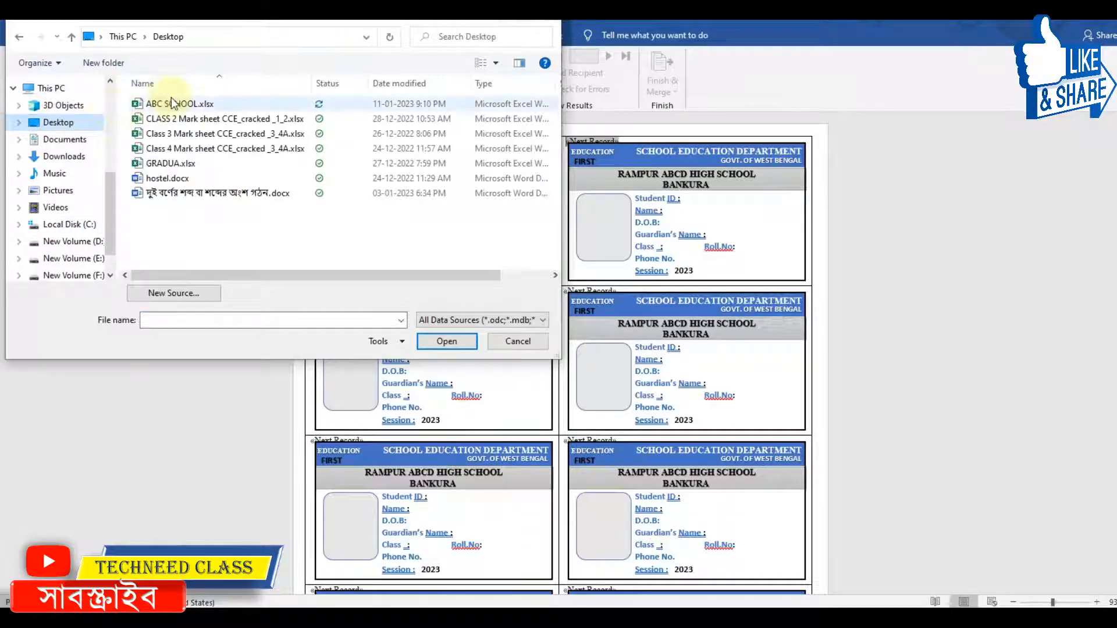
left_click(177, 105)
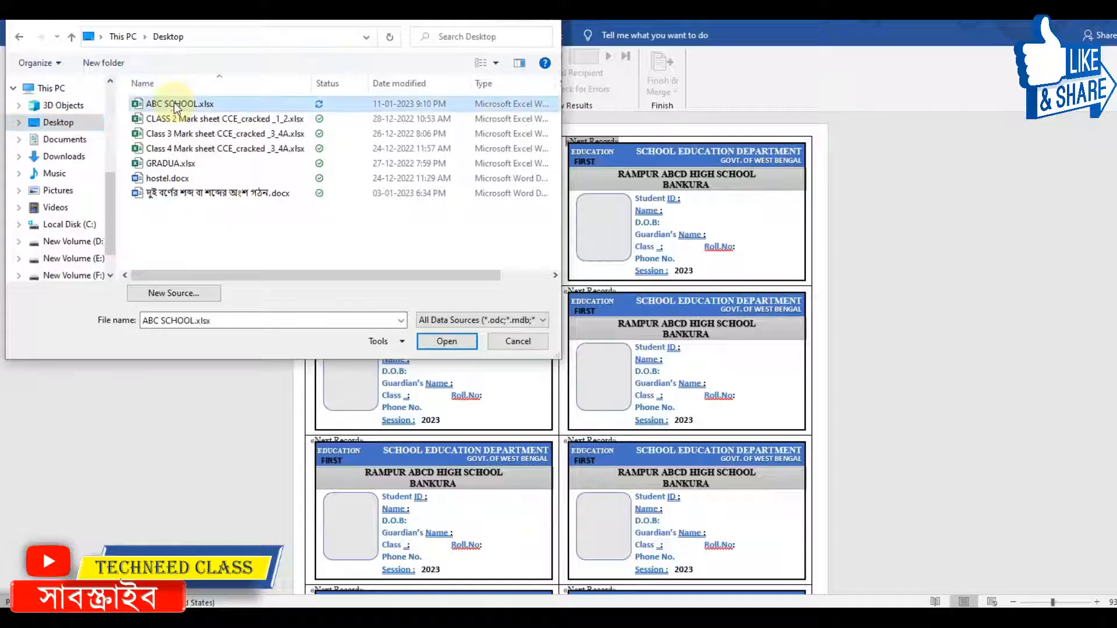
left_click(429, 341)
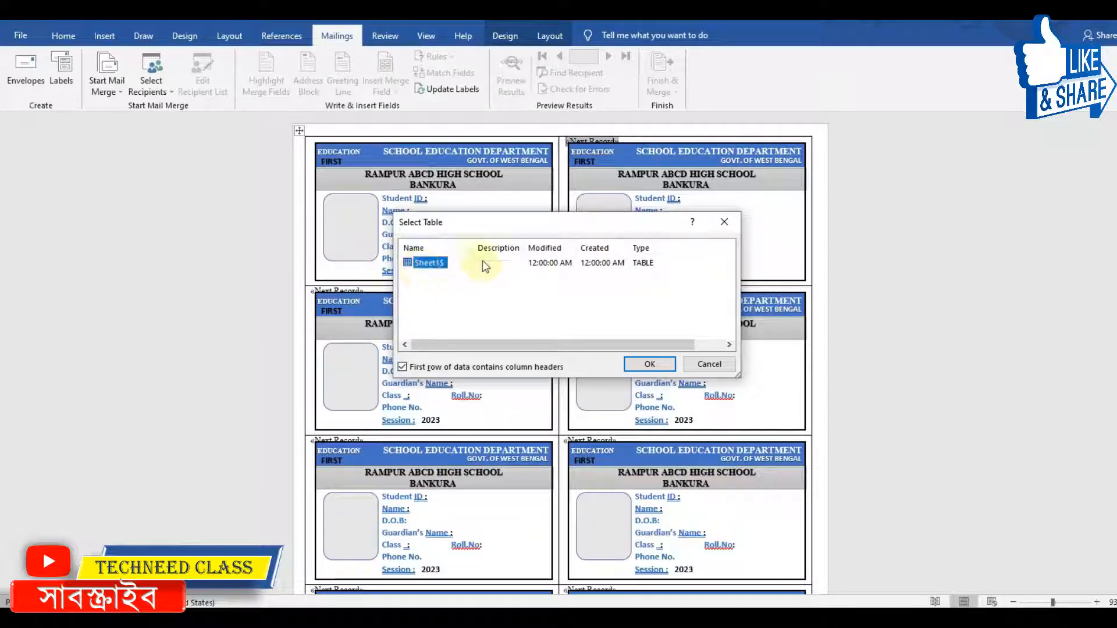
left_click(650, 364)
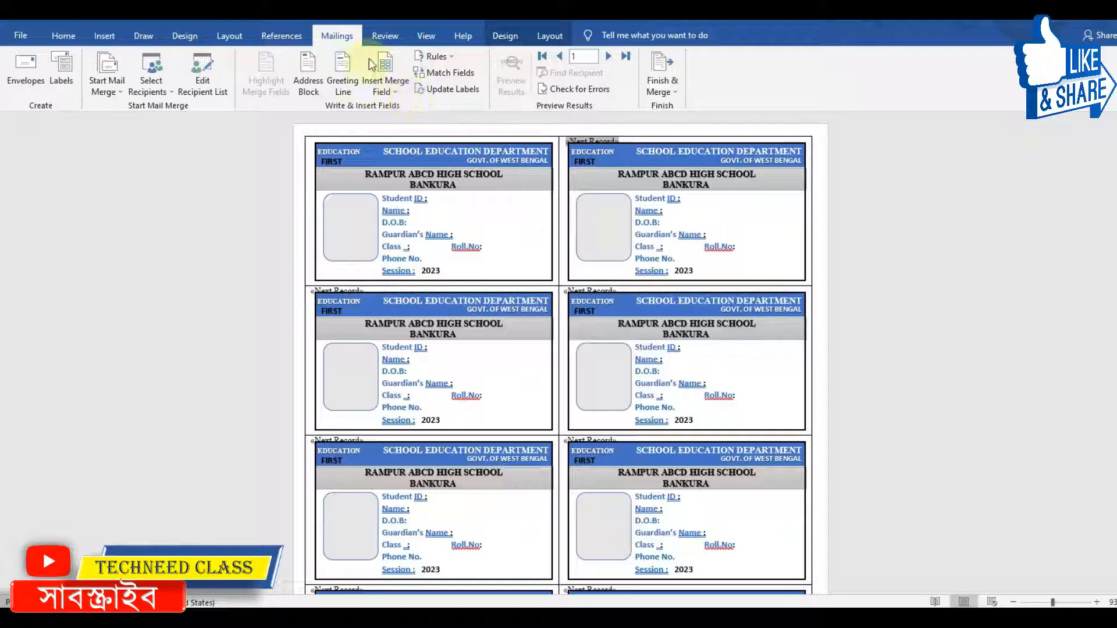
Insert the Student_Id and Name merge fields after the matching labels on the first ID card.
left_click(394, 94)
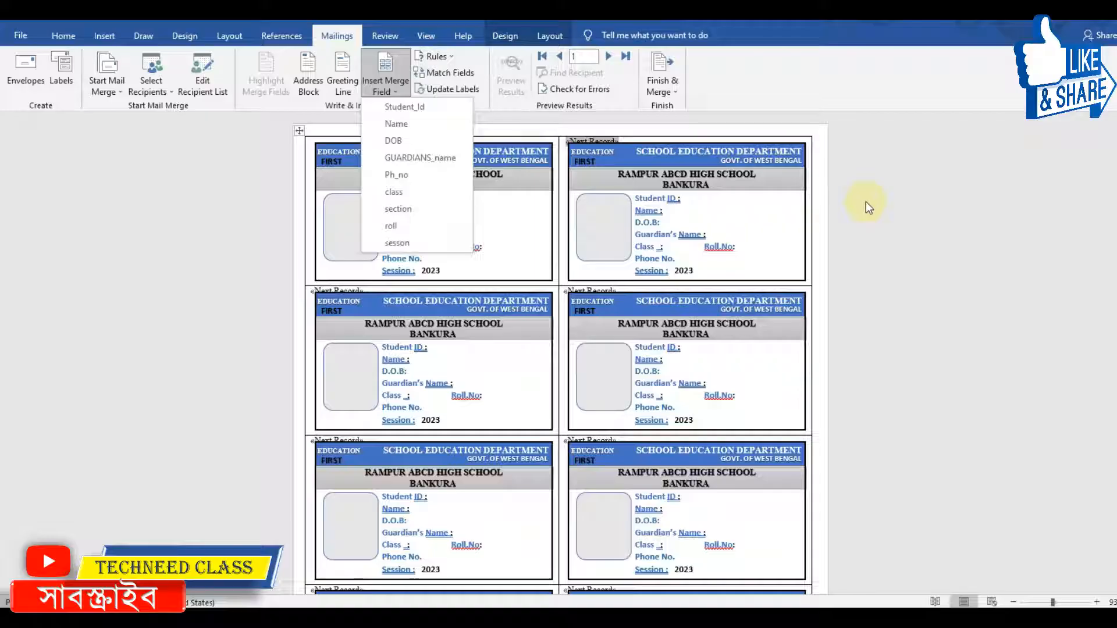
left_click(821, 205)
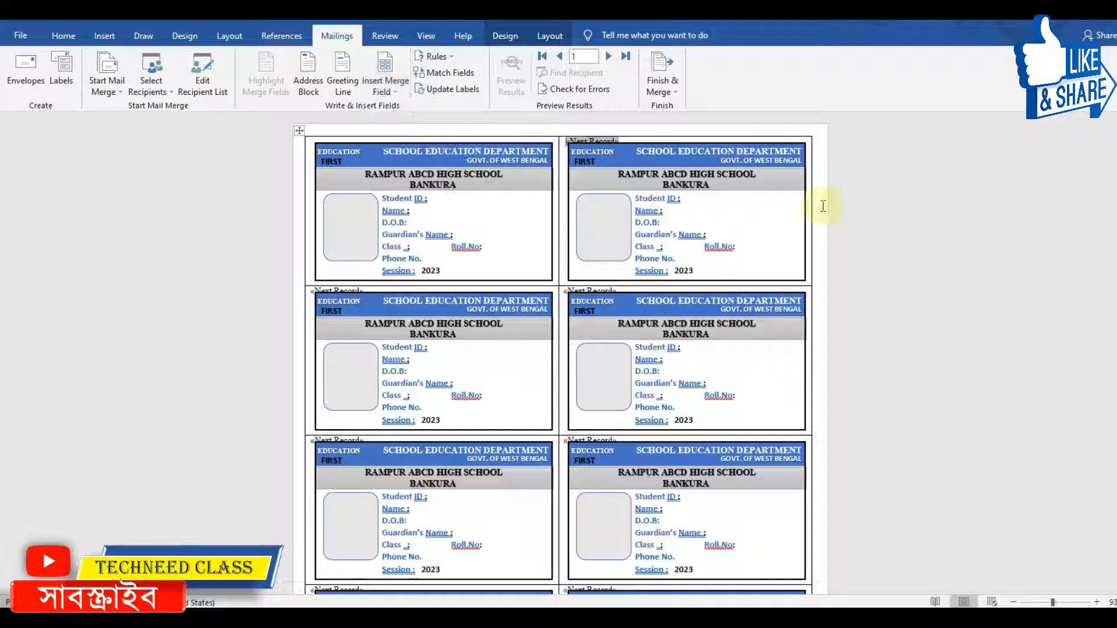
left_click(433, 198)
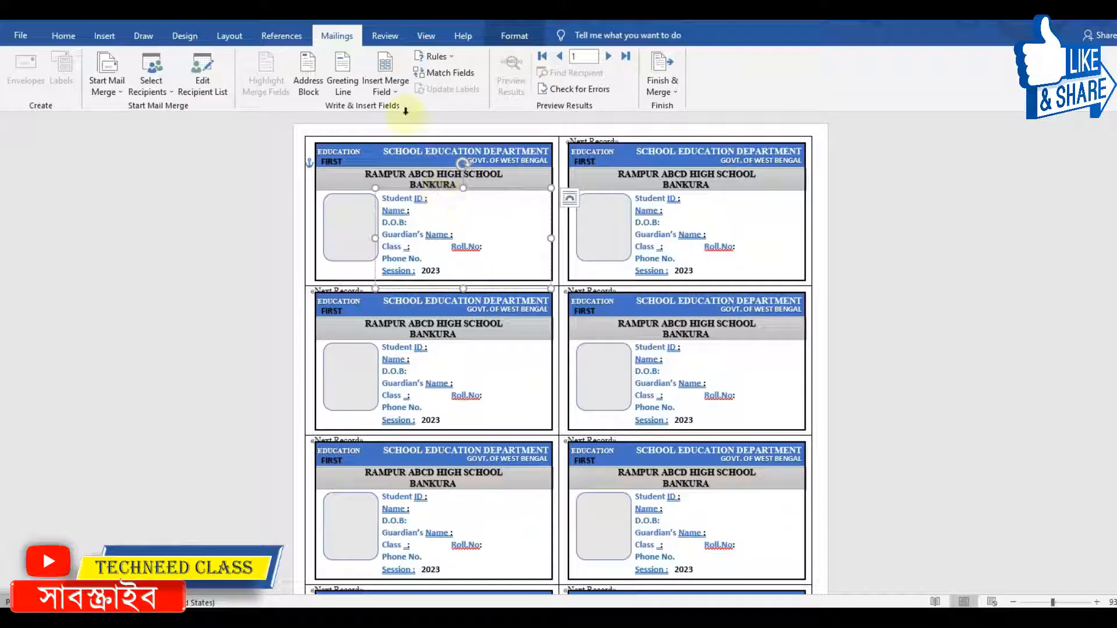
left_click(396, 93)
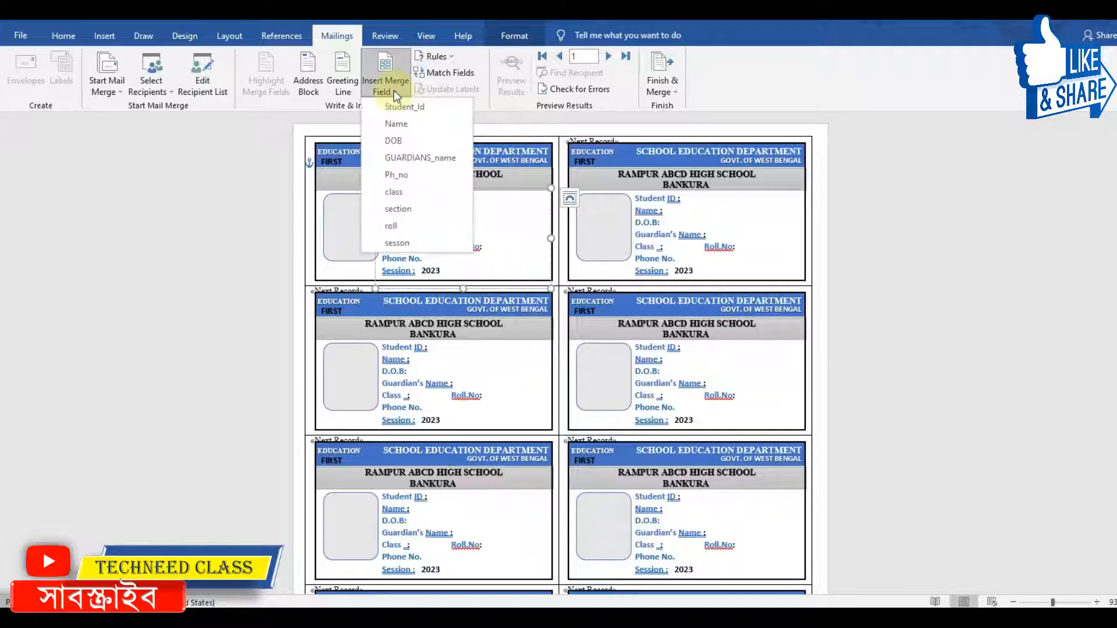
left_click(395, 107)
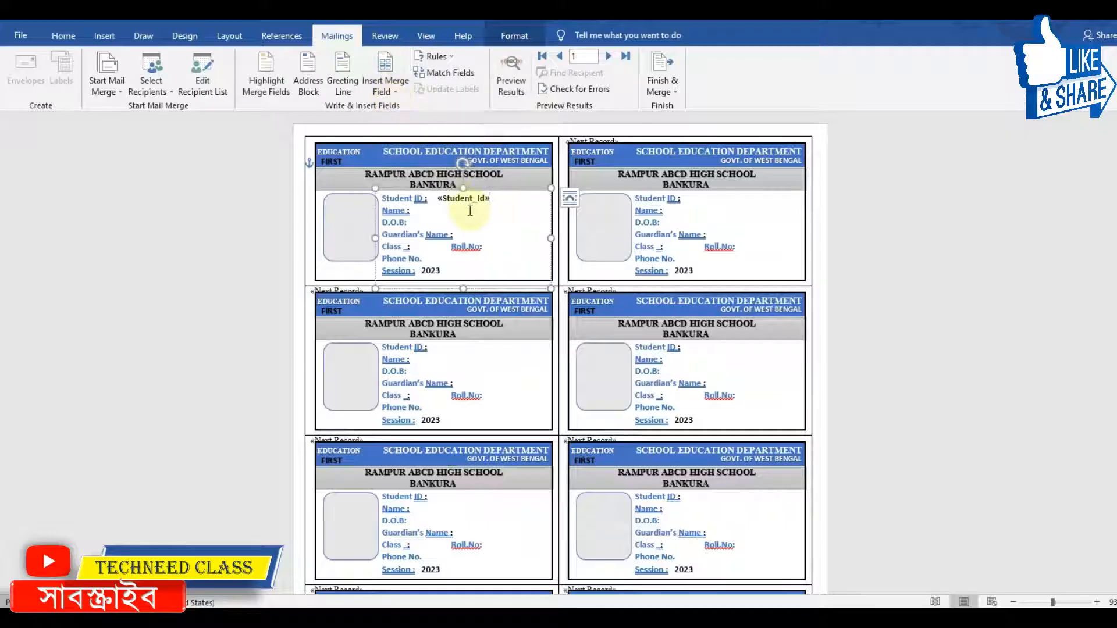
left_click(434, 215)
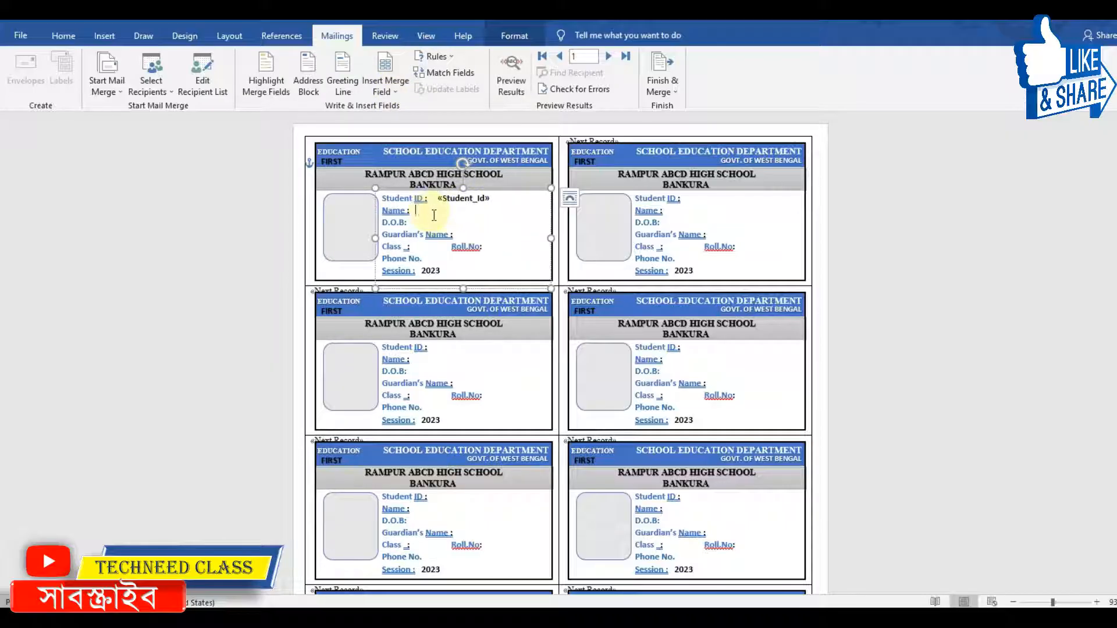
left_click(394, 93)
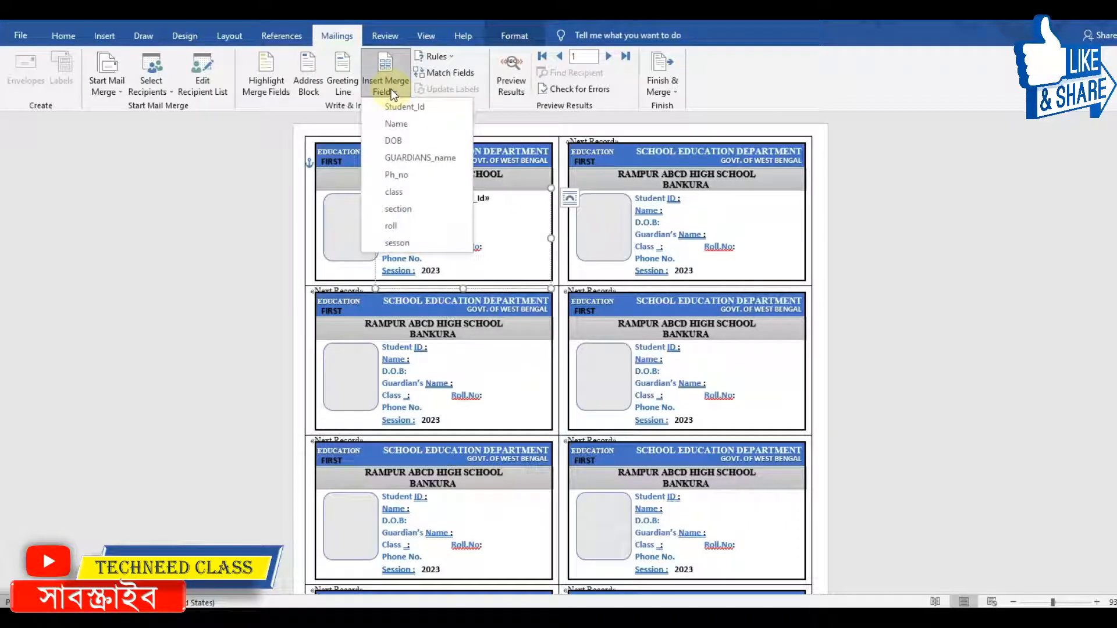
left_click(396, 122)
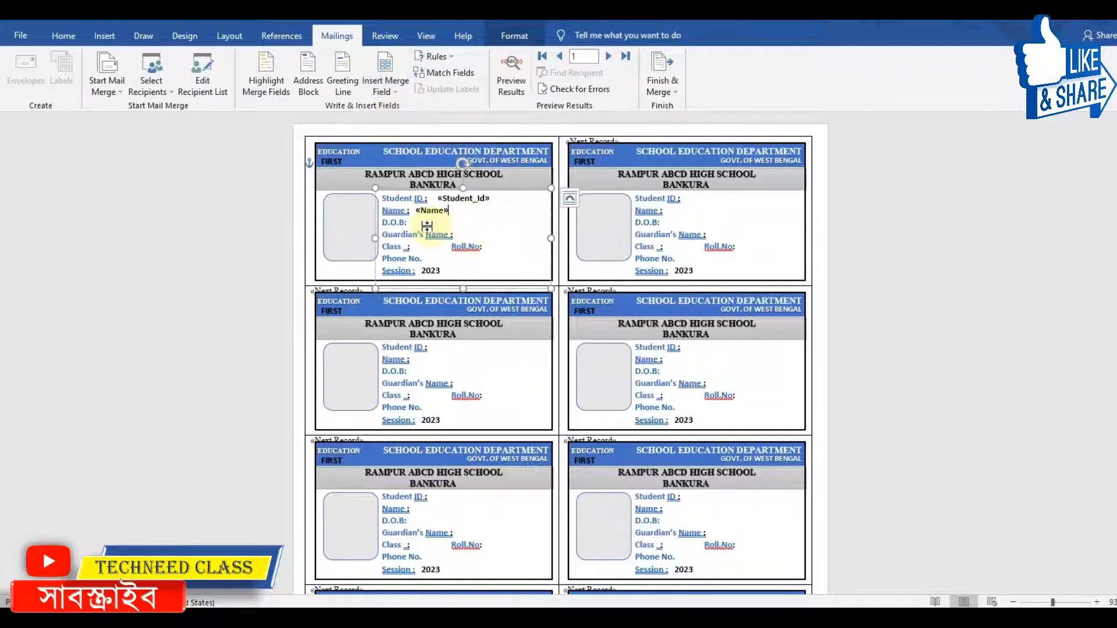
Insert the DOB and GUARDIANS_name merge fields after the D.O.B and Guardian's Name labels on the first ID card.
left_click(387, 93)
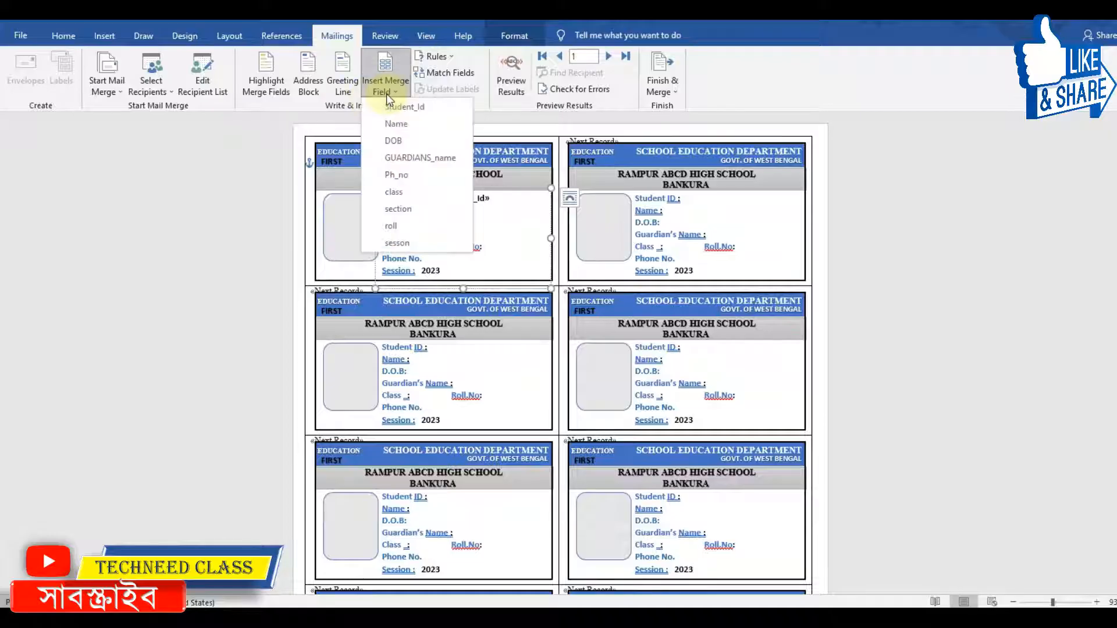
left_click(396, 138)
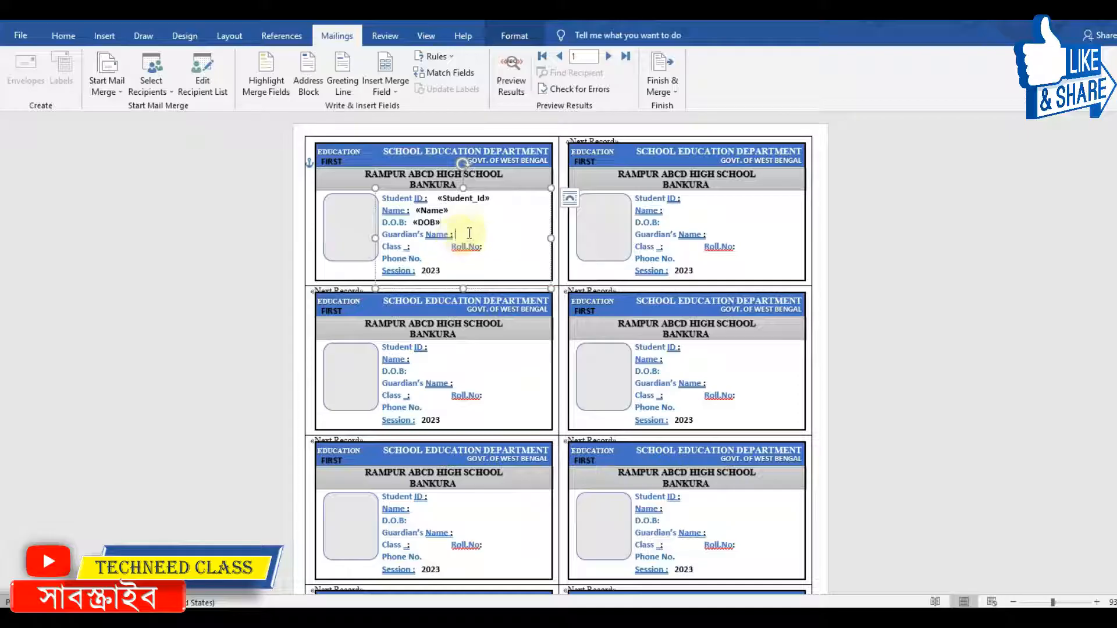
left_click(383, 90)
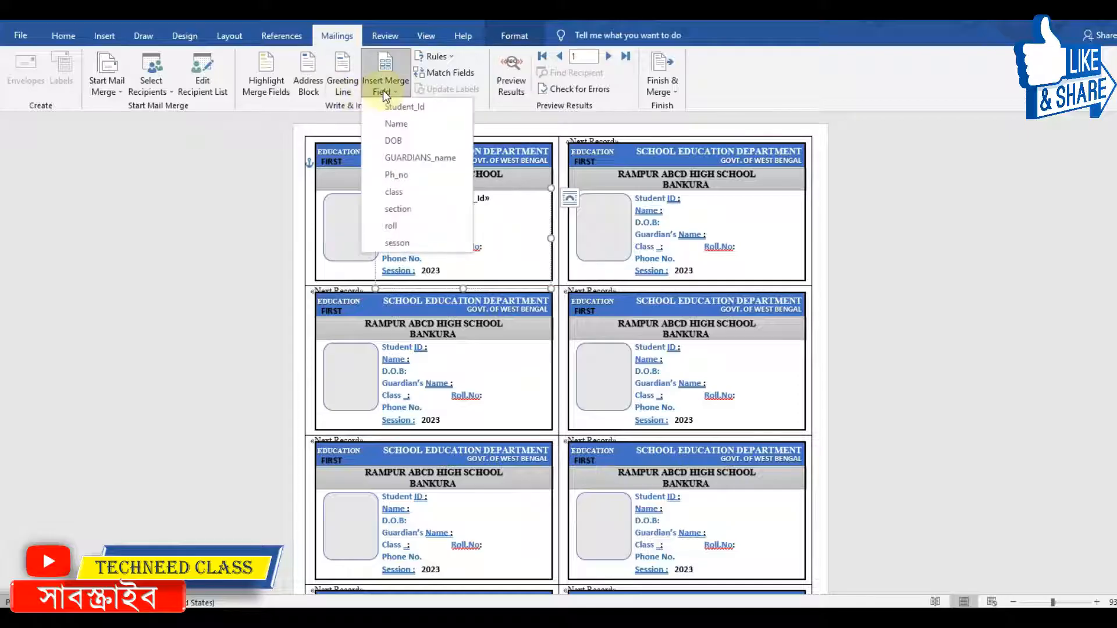
left_click(403, 153)
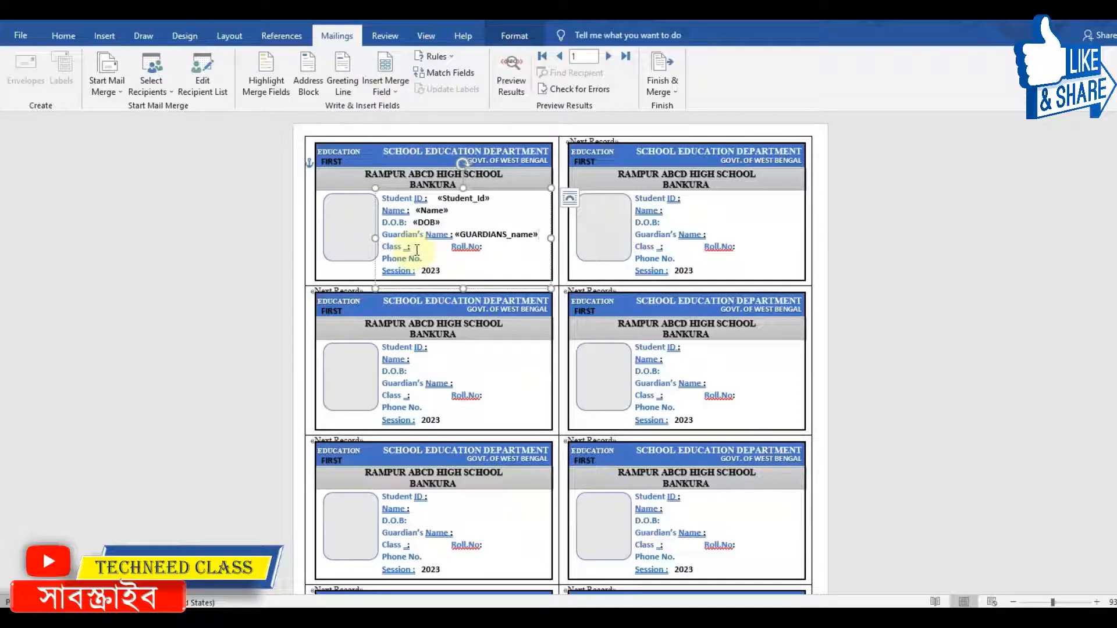
Insert the class and roll merge fields after the Class and Roll.No labels on the first ID card.
left_click(378, 92)
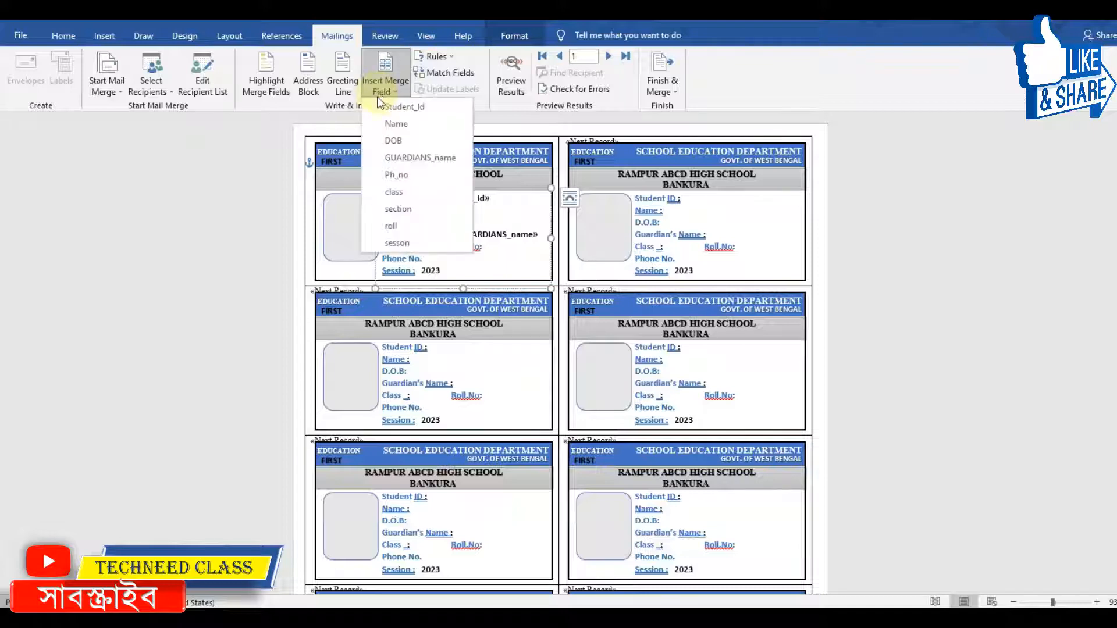
left_click(410, 194)
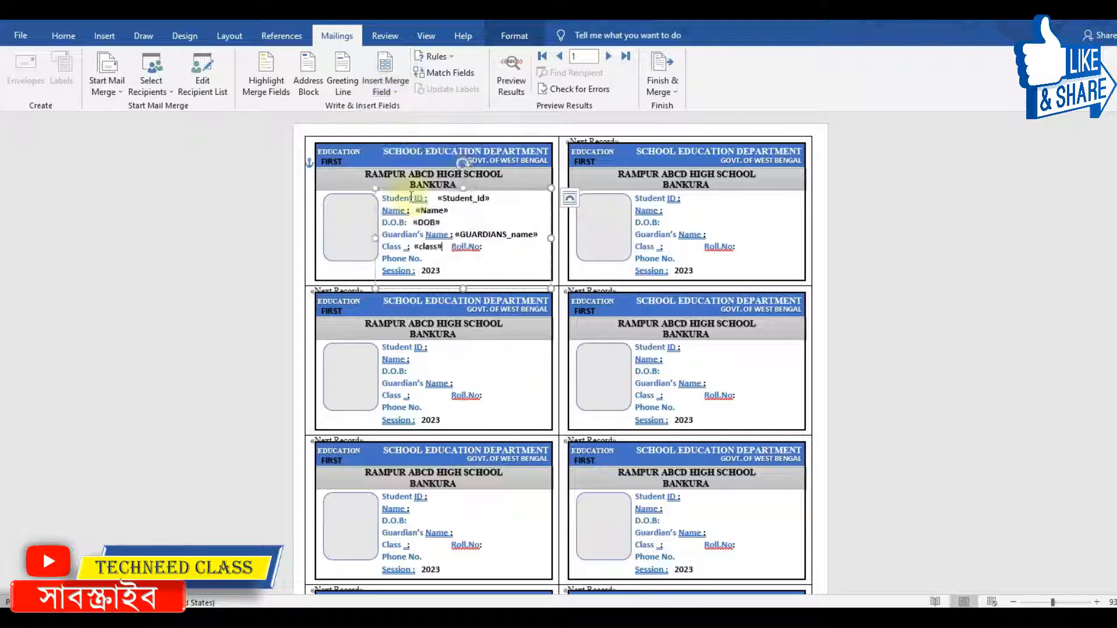
left_click(389, 91)
left_click(406, 226)
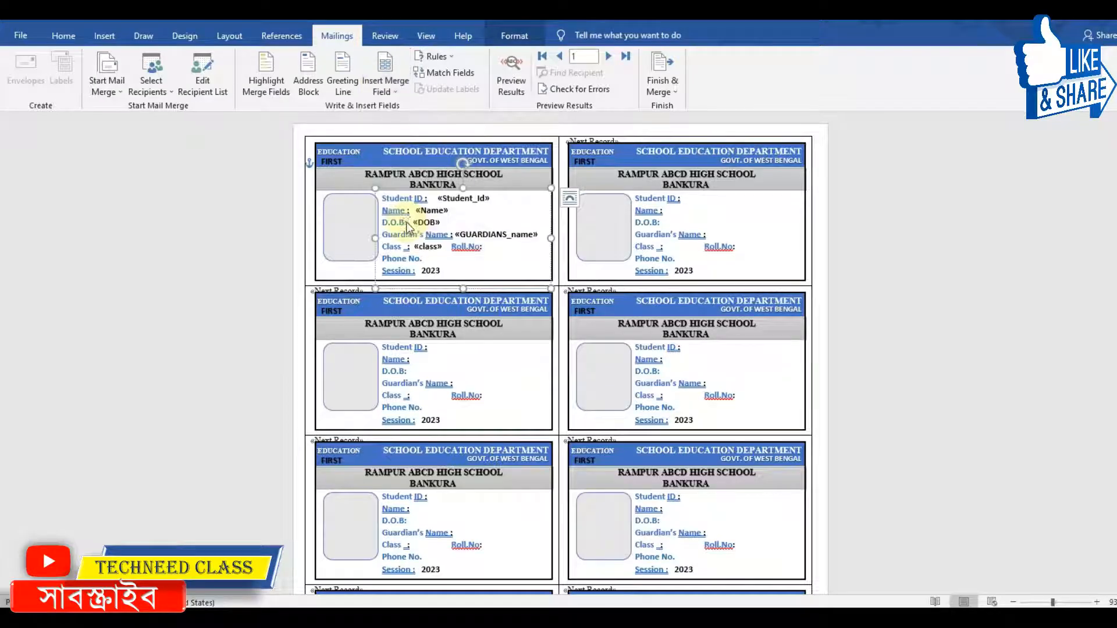
Insert the Ph_no merge field after Phone No. on the first ID card and update the labels to copy its fields into every cell.
left_click(431, 260)
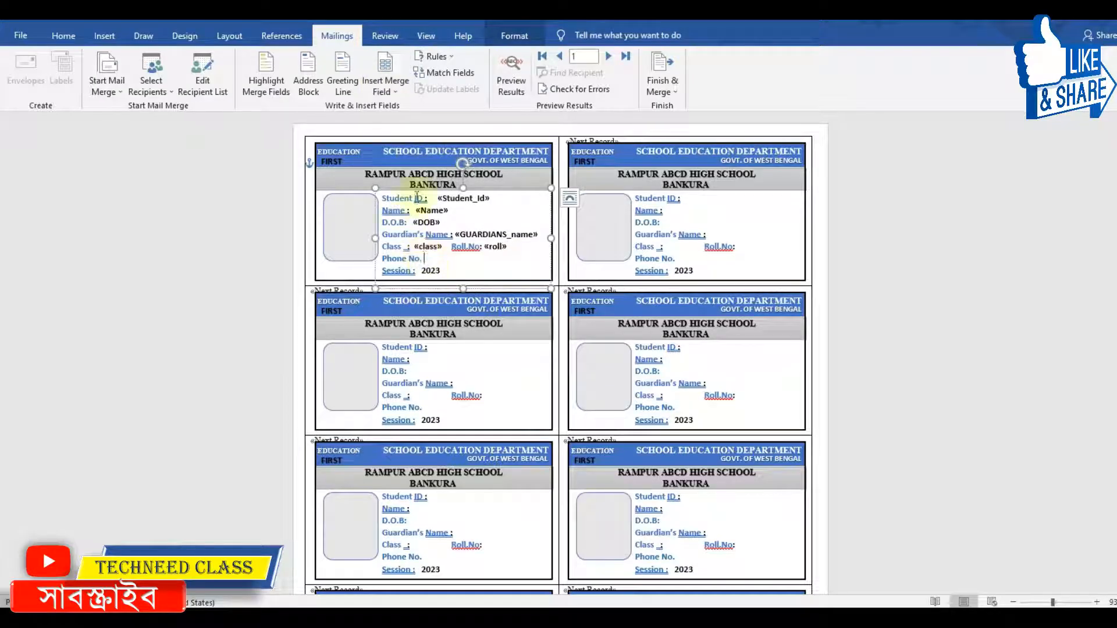
left_click(382, 89)
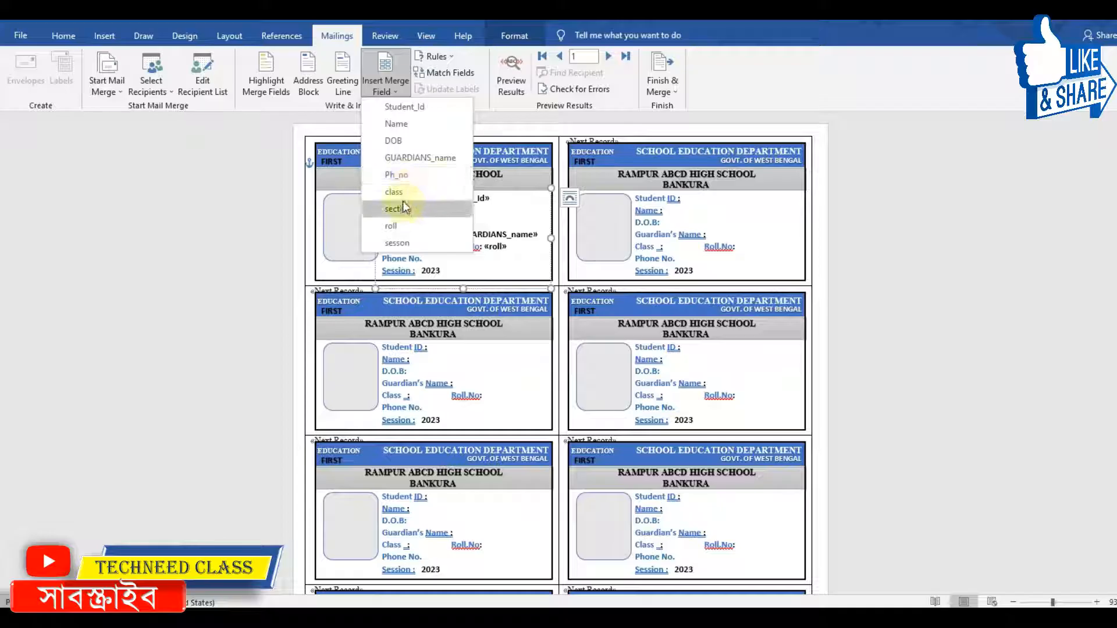
left_click(399, 175)
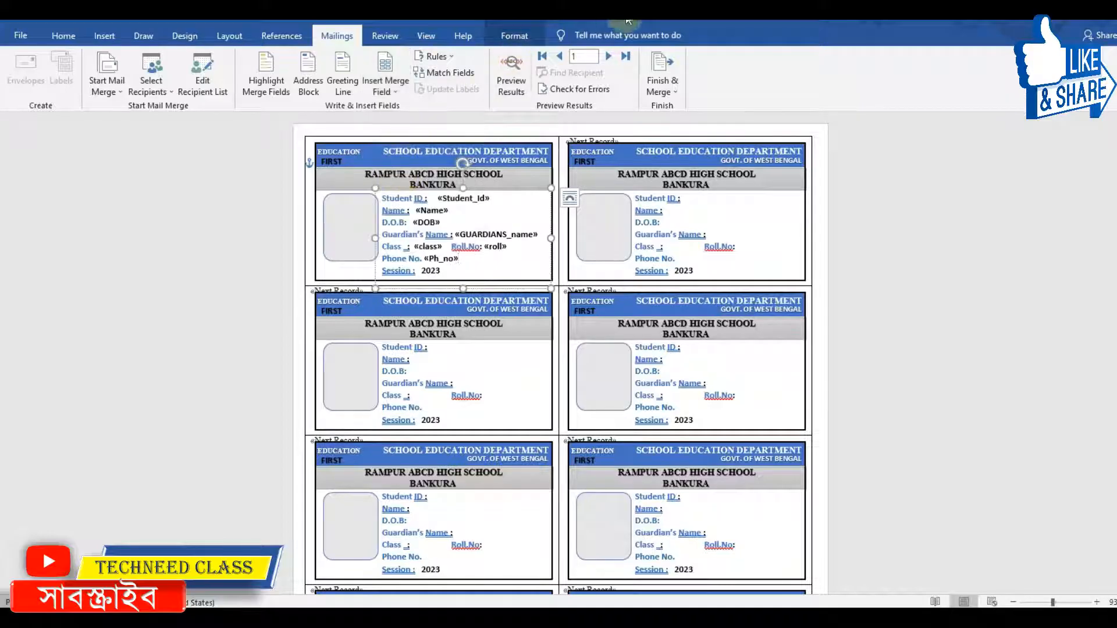
left_click(259, 168)
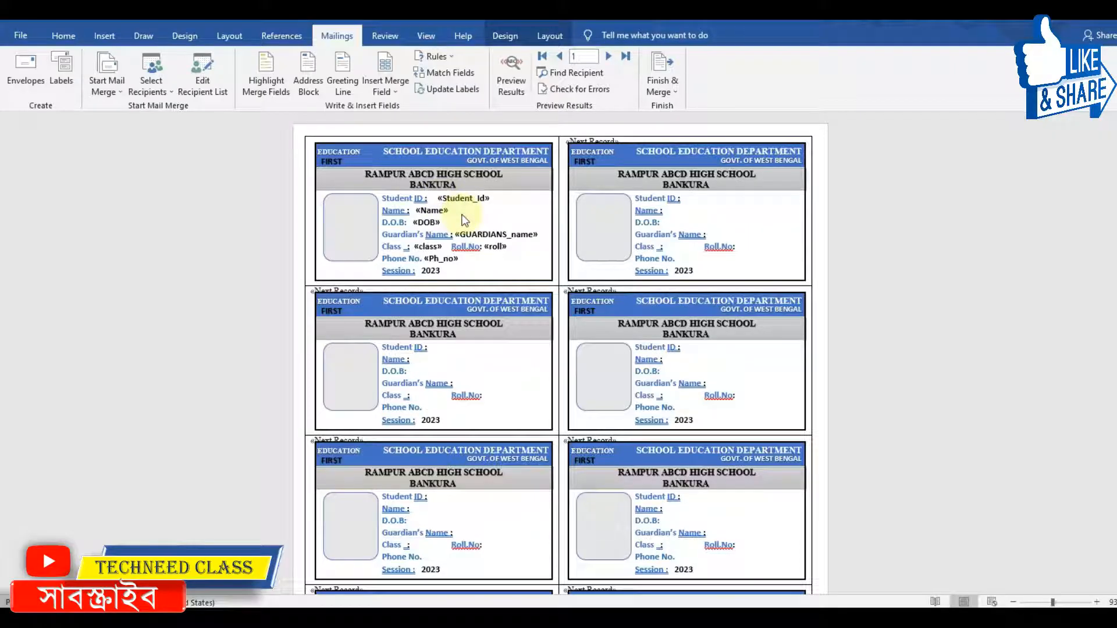
left_click(452, 90)
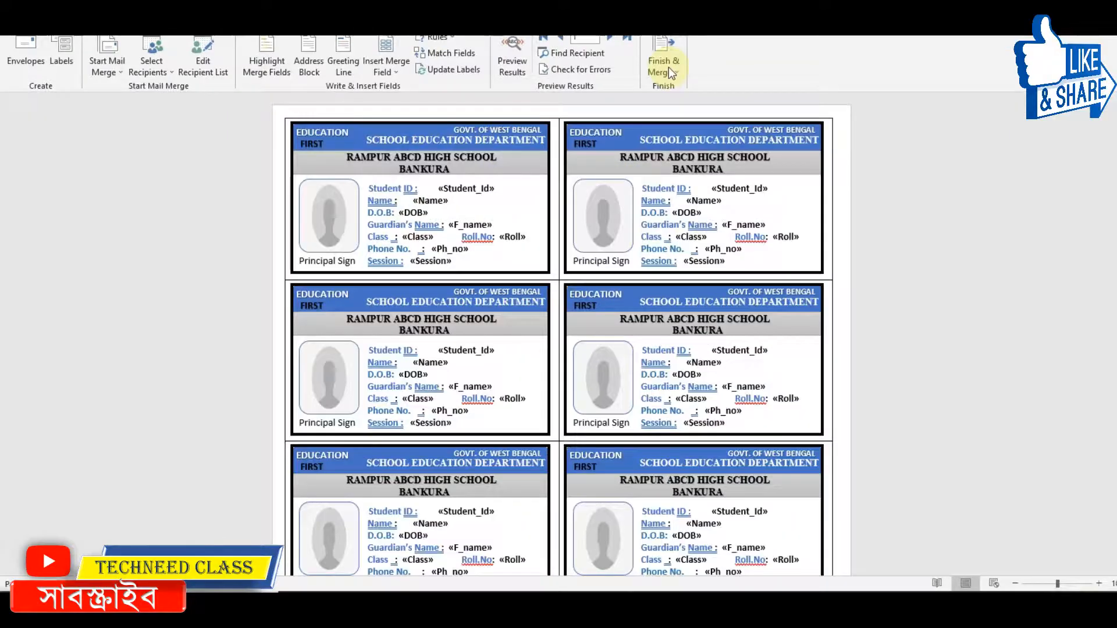
Open the Finish & Merge choices for the ID card labels.
left_click(669, 67)
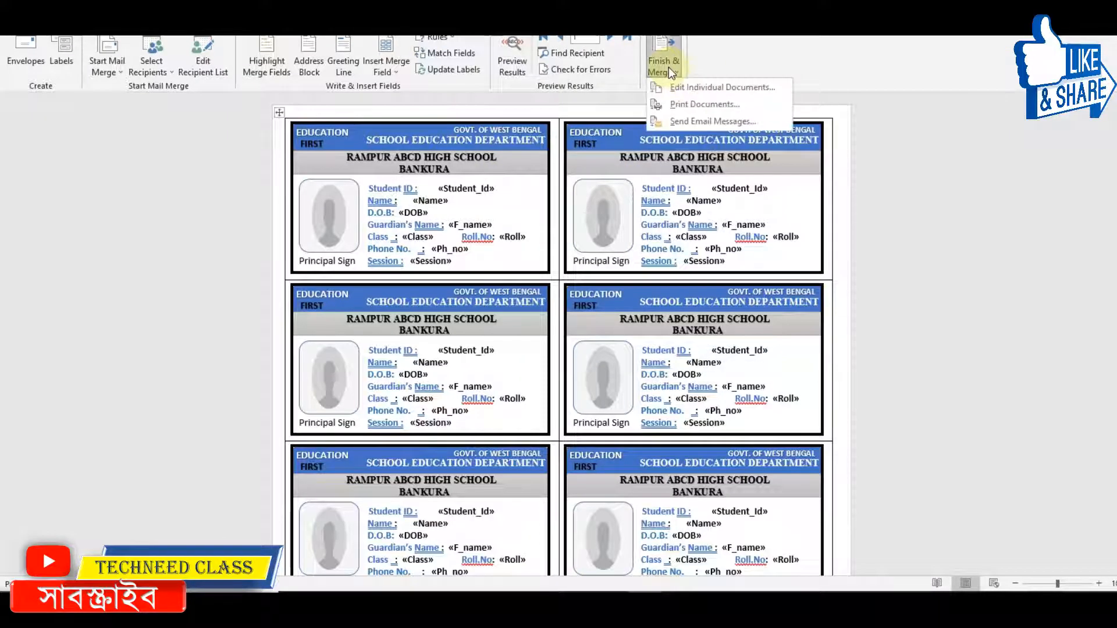